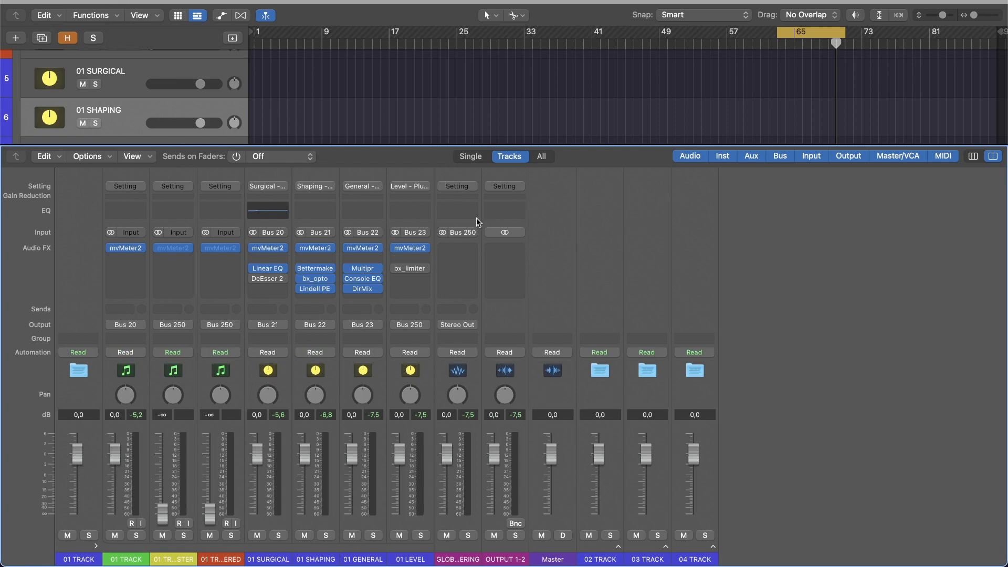
- Load the MasterTemple user channel strip setting "General - Logic Pro X - Loud&Heavy" on the 01 GENERAL channel
{"action": "left_click", "coordinate": [315, 491]}
{"action": "left_click", "coordinate": [357, 494]}
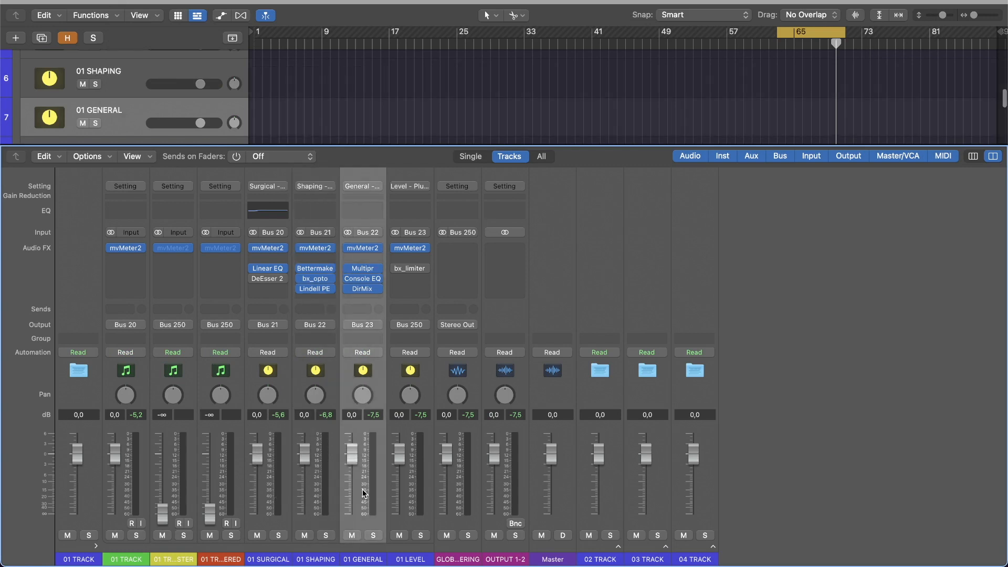
{"action": "left_click", "coordinate": [379, 187]}
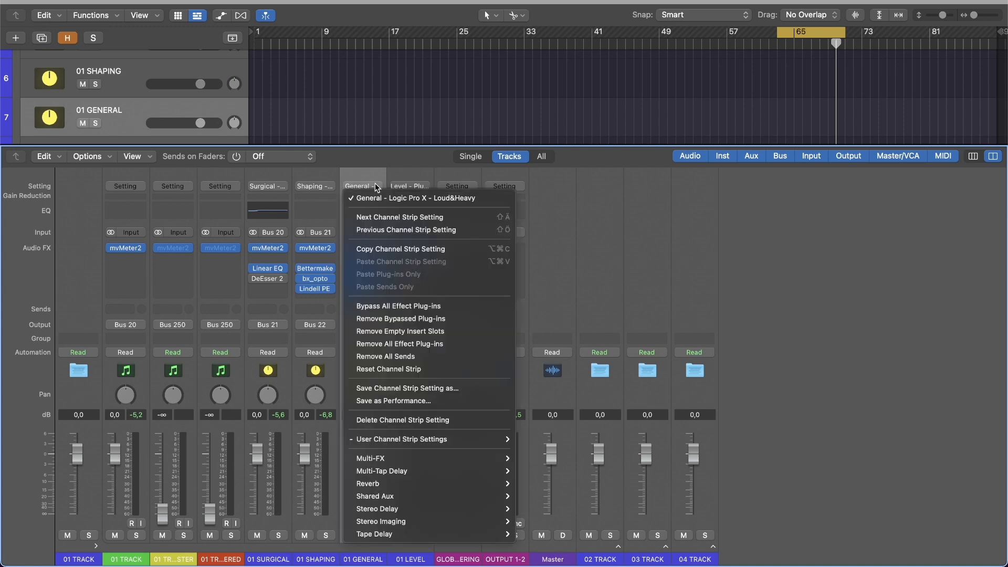
{"action": "mouse_move", "coordinate": [448, 440]}
{"action": "mouse_move", "coordinate": [565, 440]}
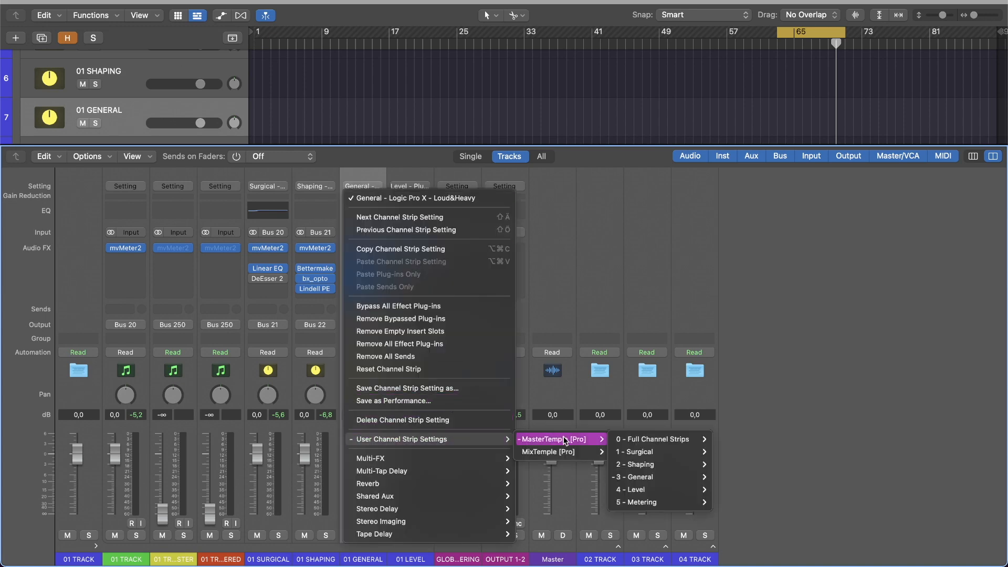
{"action": "mouse_move", "coordinate": [648, 477]}
{"action": "mouse_move", "coordinate": [774, 503]}
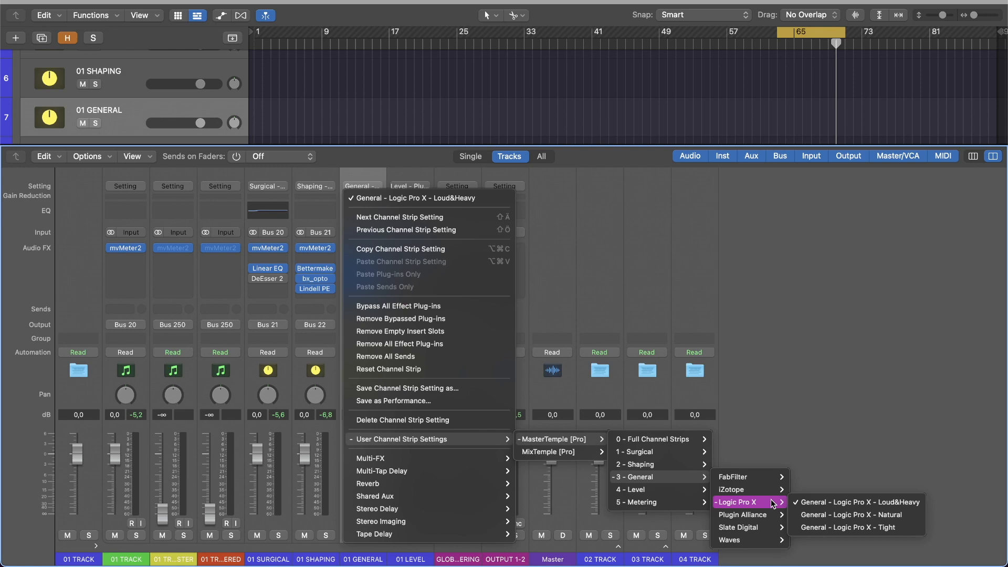
{"action": "left_click", "coordinate": [840, 503]}
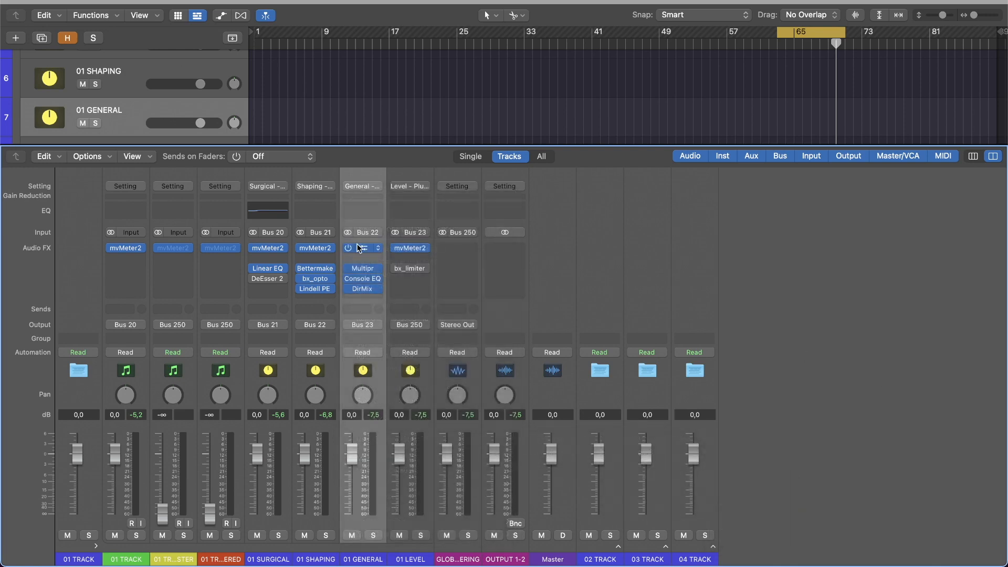
- Inspect the Multipressor, Vintage Console EQ and Direction Mixer plug-ins on 01 GENERAL, closing the latter two
{"action": "left_click", "coordinate": [362, 268]}
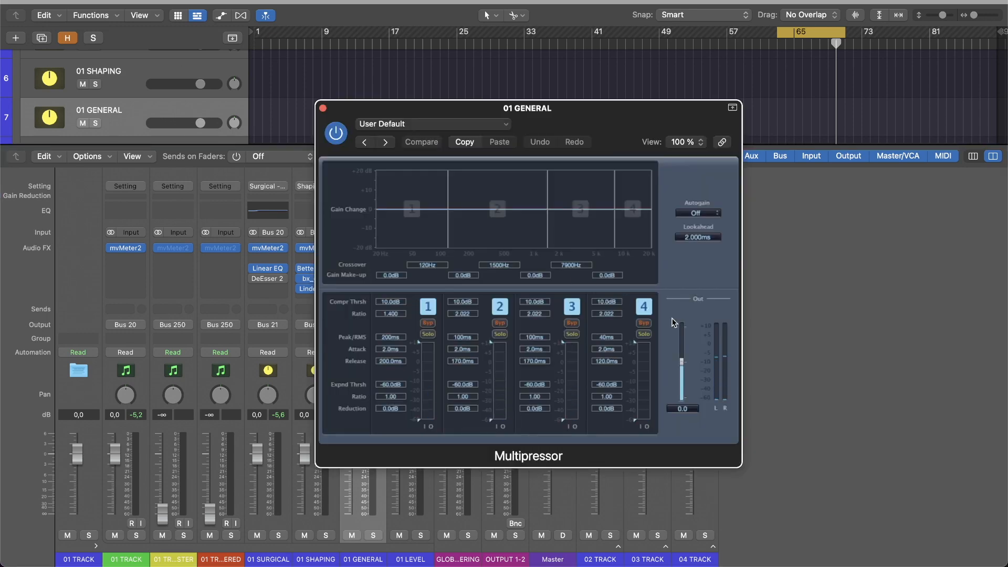
{"action": "left_click_drag", "start_coordinate": [586, 108], "coordinate": [722, 122]}
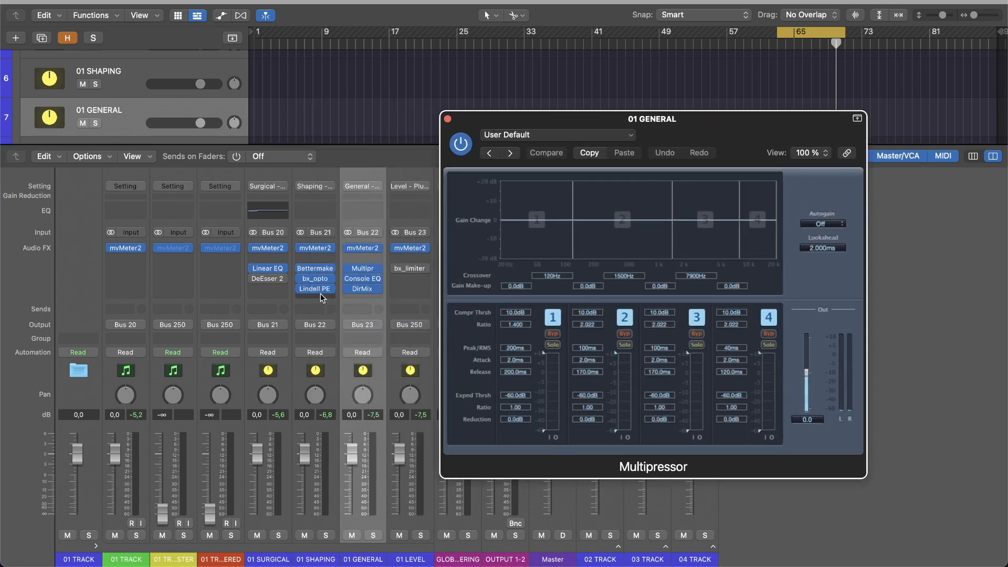
{"action": "left_click", "coordinate": [366, 281]}
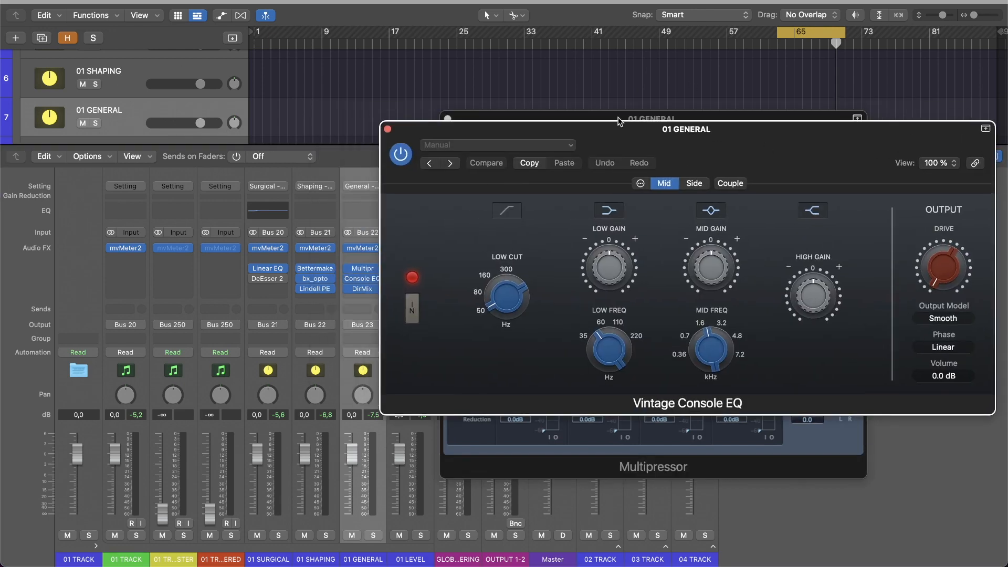
{"action": "left_click_drag", "start_coordinate": [423, 135], "coordinate": [543, 139]}
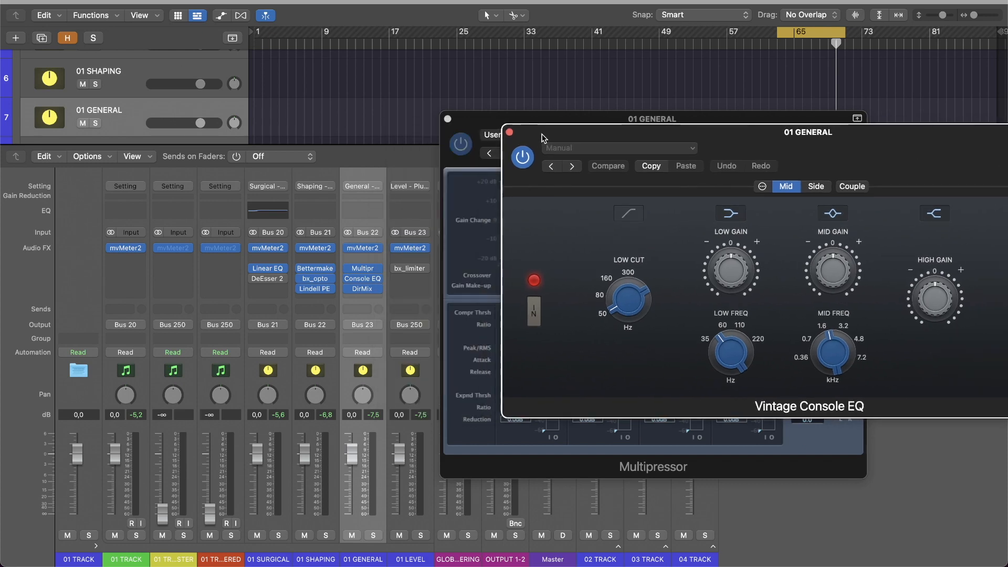
{"action": "left_click", "coordinate": [365, 293]}
{"action": "left_click_drag", "start_coordinate": [476, 114], "coordinate": [710, 166]}
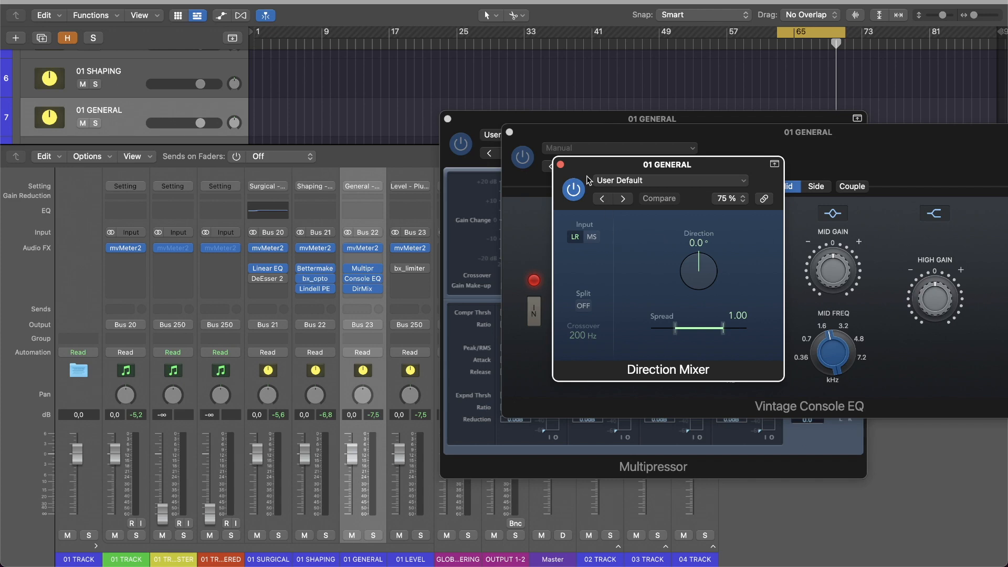
{"action": "left_click", "coordinate": [561, 165]}
{"action": "left_click", "coordinate": [509, 132]}
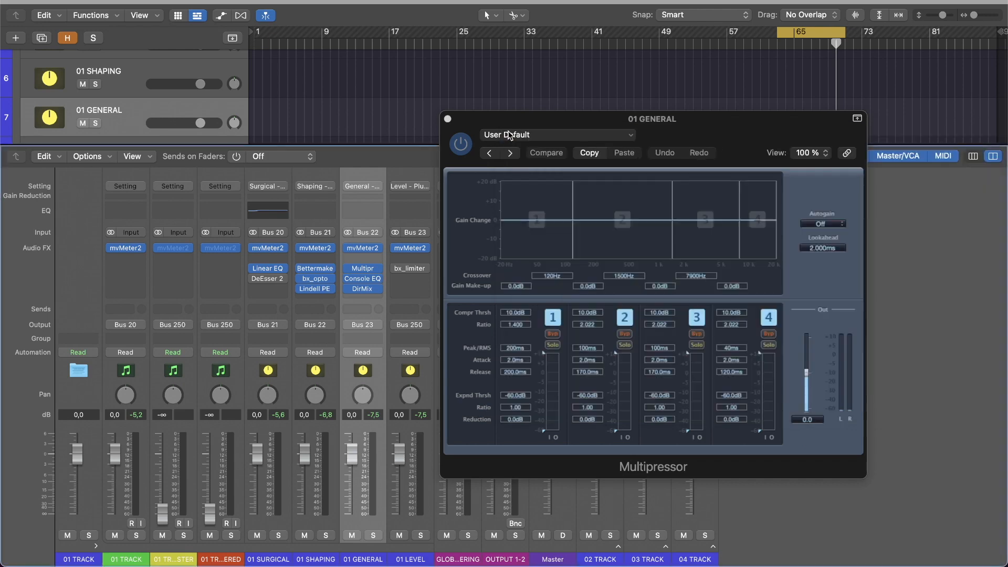
- During playback, lower the Multipressor compression thresholds to -25.5 dB for band 1 and -30.0 dB for band 3
{"action": "left_click_drag", "start_coordinate": [691, 139], "coordinate": [735, 136]}
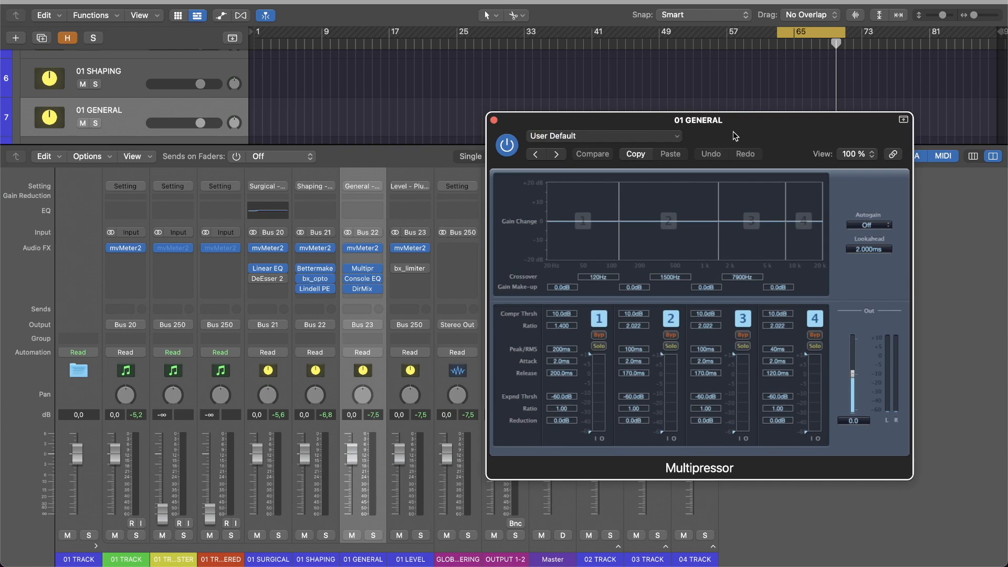
{"action": "key", "text": "space"}
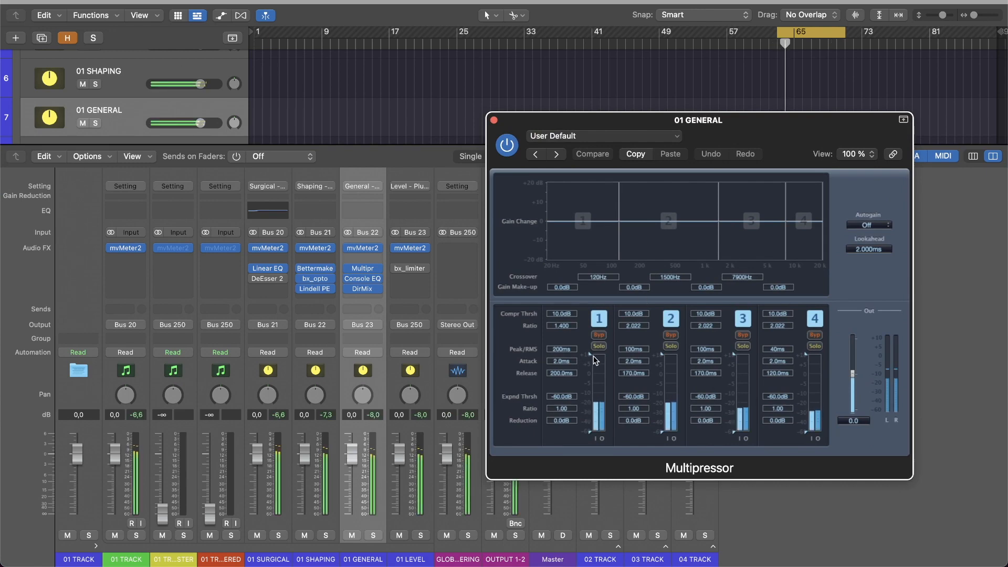
{"action": "left_click_drag", "start_coordinate": [593, 356], "coordinate": [593, 413]}
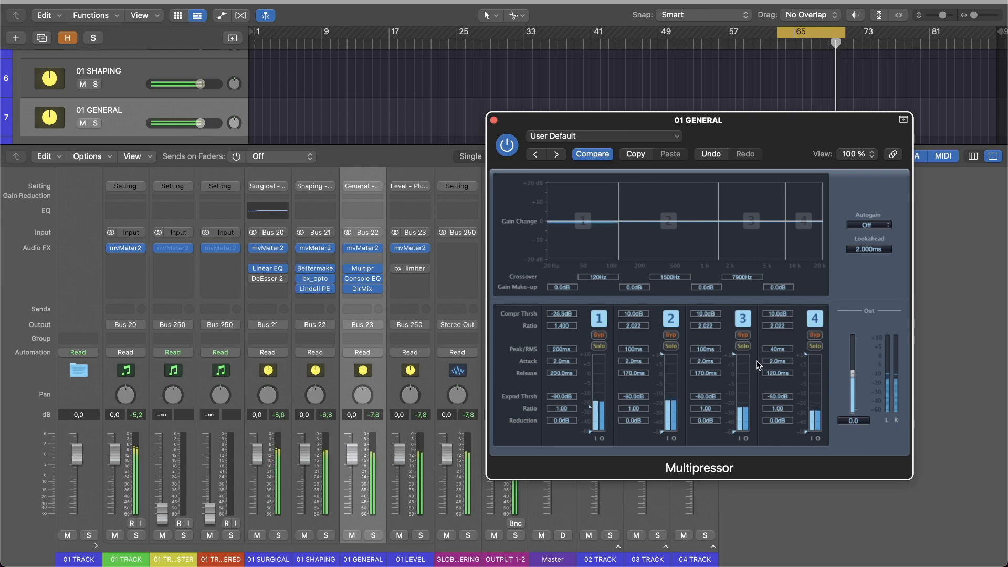
{"action": "left_click_drag", "start_coordinate": [735, 357], "coordinate": [736, 413]}
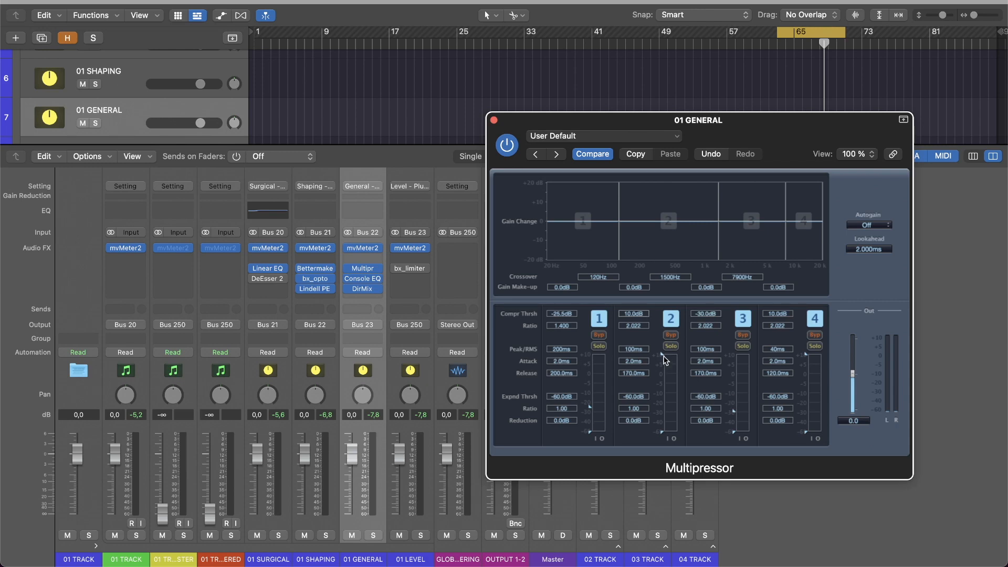
- Raise the Multipressor compression thresholds of bands 1 and 3 back up and close the plug-in
{"action": "mouse_move", "coordinate": [663, 354]}
{"action": "left_mouse_down"}
{"action": "mouse_move", "coordinate": [661, 387]}
{"action": "mouse_move", "coordinate": [670, 350]}
{"action": "left_mouse_up"}
{"action": "left_click_drag", "start_coordinate": [590, 404], "coordinate": [590, 380]}
{"action": "left_click_drag", "start_coordinate": [735, 413], "coordinate": [736, 341]}
{"action": "left_click", "coordinate": [494, 121]}
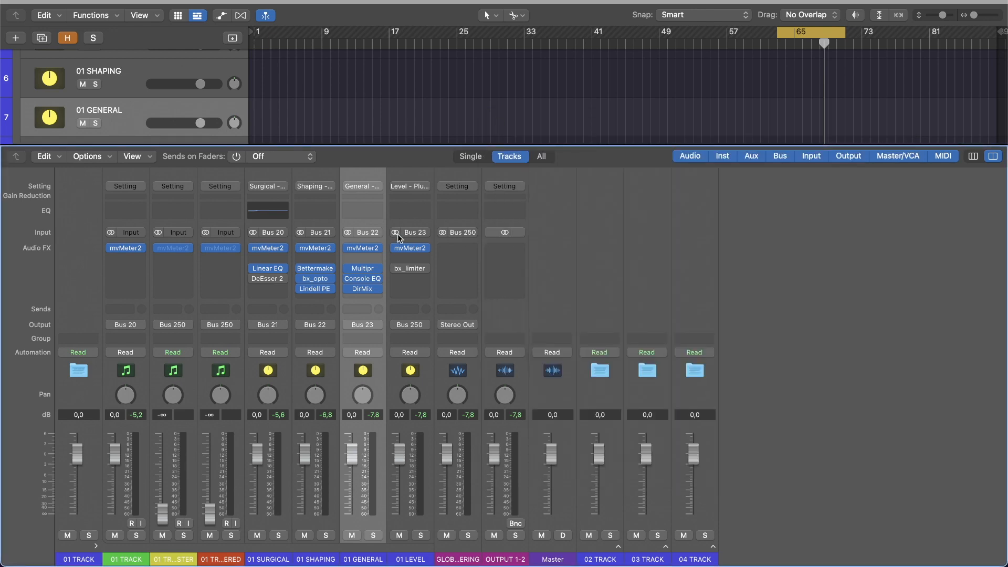
- Play the song and raise the high gain of the Vintage Console EQ on 01 GENERAL to 1.5 dB
{"action": "left_click", "coordinate": [362, 278]}
{"action": "left_click_drag", "start_coordinate": [787, 148], "coordinate": [556, 153]}
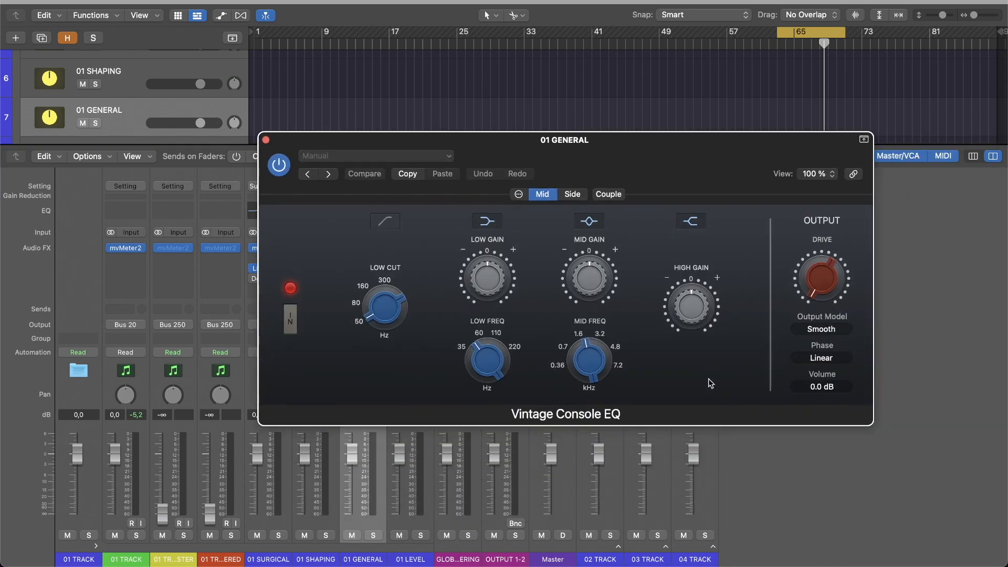
{"action": "key", "text": "space"}
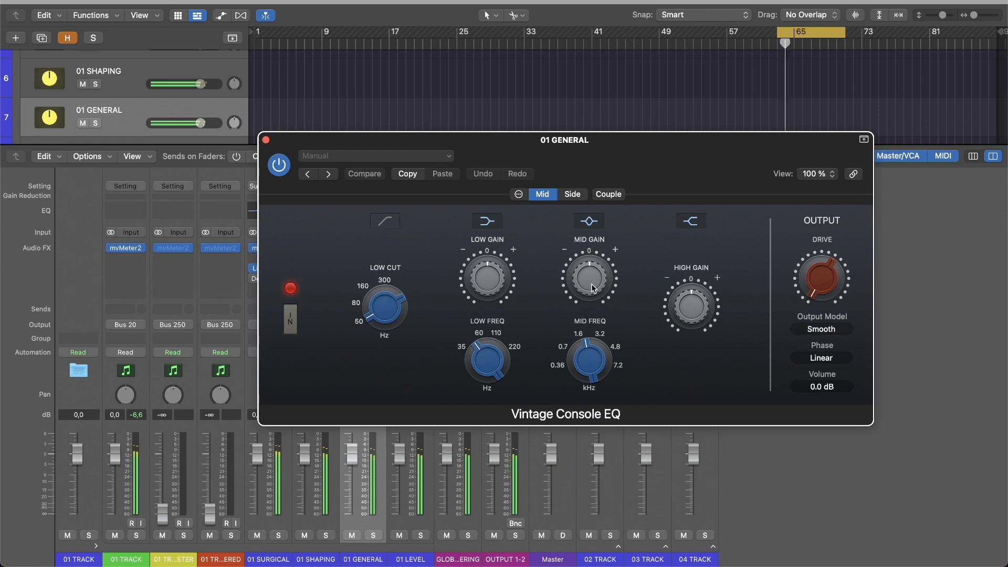
{"action": "mouse_move", "coordinate": [591, 287]}
{"action": "left_mouse_down"}
{"action": "mouse_move", "coordinate": [589, 305]}
{"action": "mouse_move", "coordinate": [589, 285]}
{"action": "left_mouse_up"}
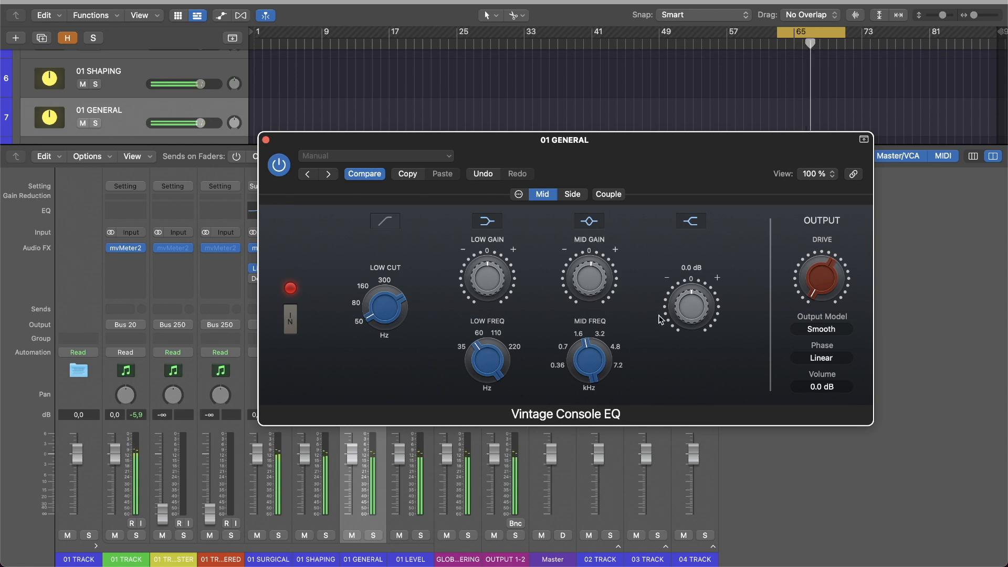
{"action": "mouse_move", "coordinate": [596, 347]}
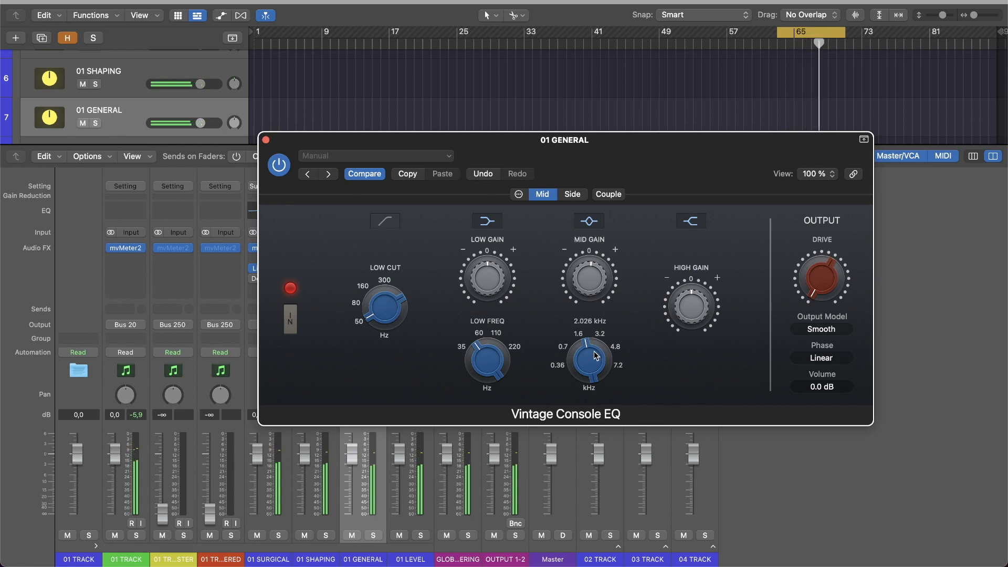
{"action": "left_click_drag", "start_coordinate": [691, 307], "coordinate": [691, 302]}
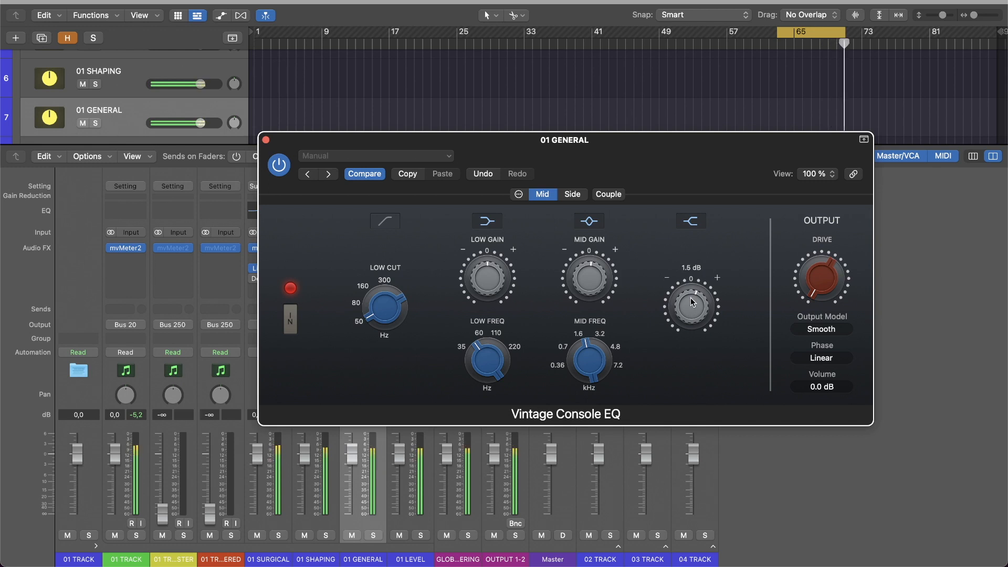
{"action": "left_click", "coordinate": [266, 140]}
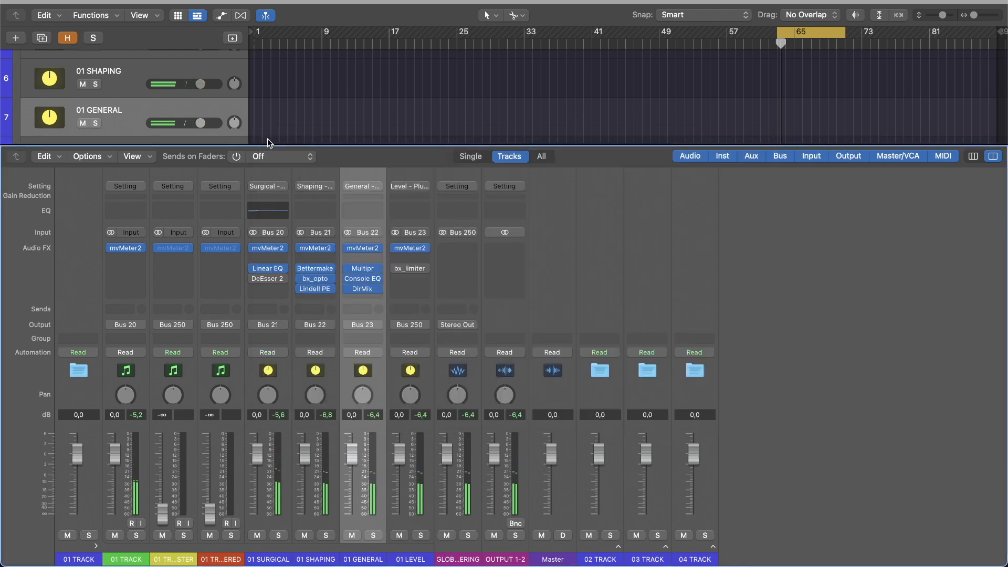
- Reopen the Vintage Console EQ on 01 GENERAL, turn the high gain back down and close the plug-in
{"action": "left_click", "coordinate": [363, 279]}
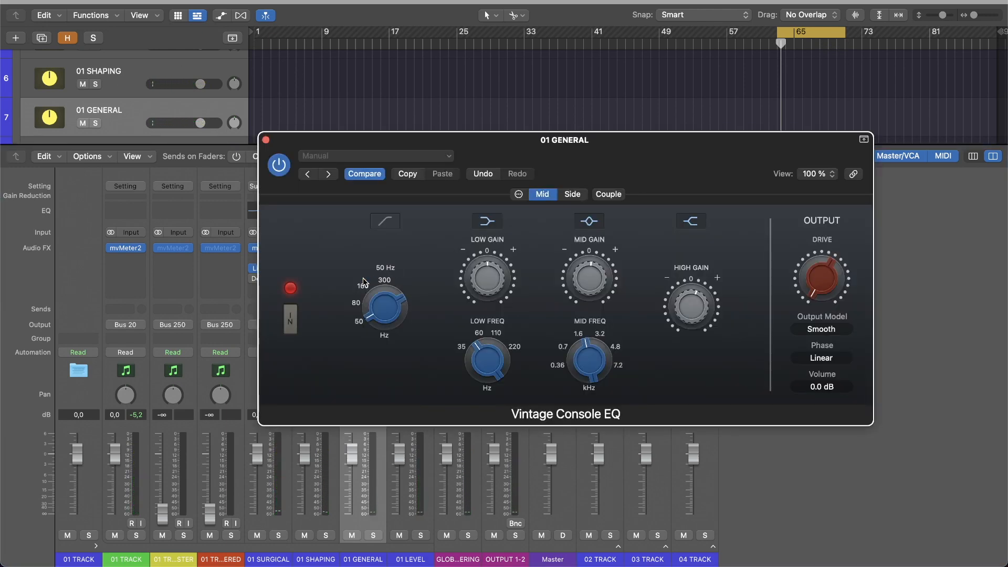
{"action": "mouse_move", "coordinate": [610, 263]}
{"action": "mouse_move", "coordinate": [672, 291]}
{"action": "left_click_drag", "start_coordinate": [693, 310], "coordinate": [694, 312]}
{"action": "left_click", "coordinate": [266, 141]}
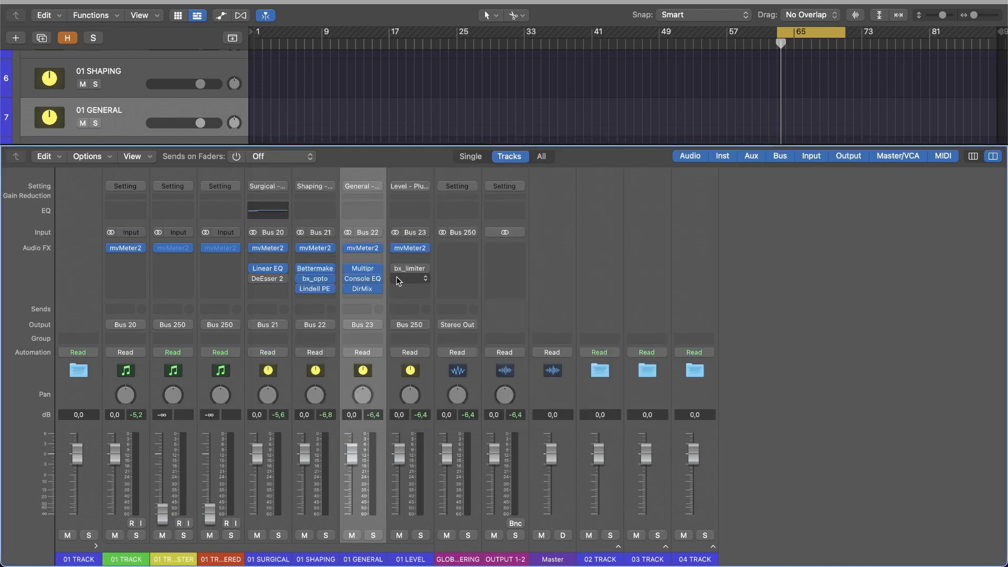
- Widen the Direction Mixer's spread on 01 GENERAL to 1.10 during playback
{"action": "left_click", "coordinate": [362, 289]}
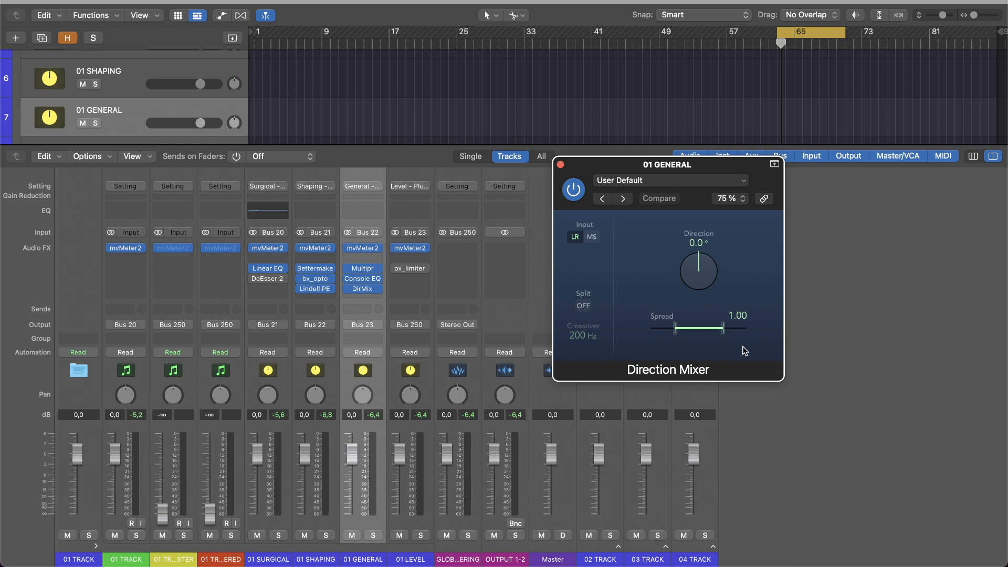
{"action": "key", "text": "space"}
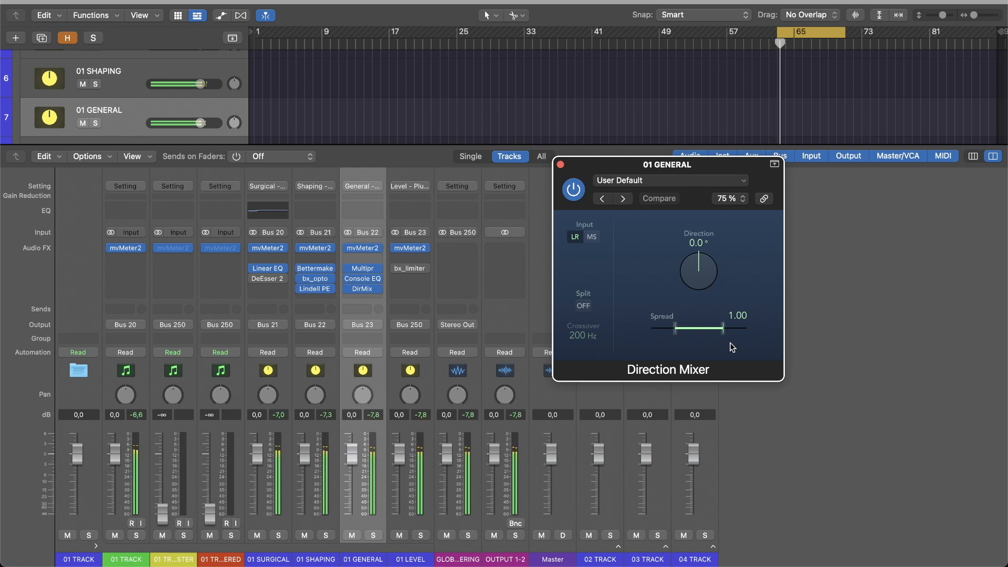
{"action": "mouse_move", "coordinate": [723, 334]}
{"action": "left_mouse_down"}
{"action": "mouse_move", "coordinate": [737, 335]}
{"action": "mouse_move", "coordinate": [728, 336]}
{"action": "left_mouse_up"}
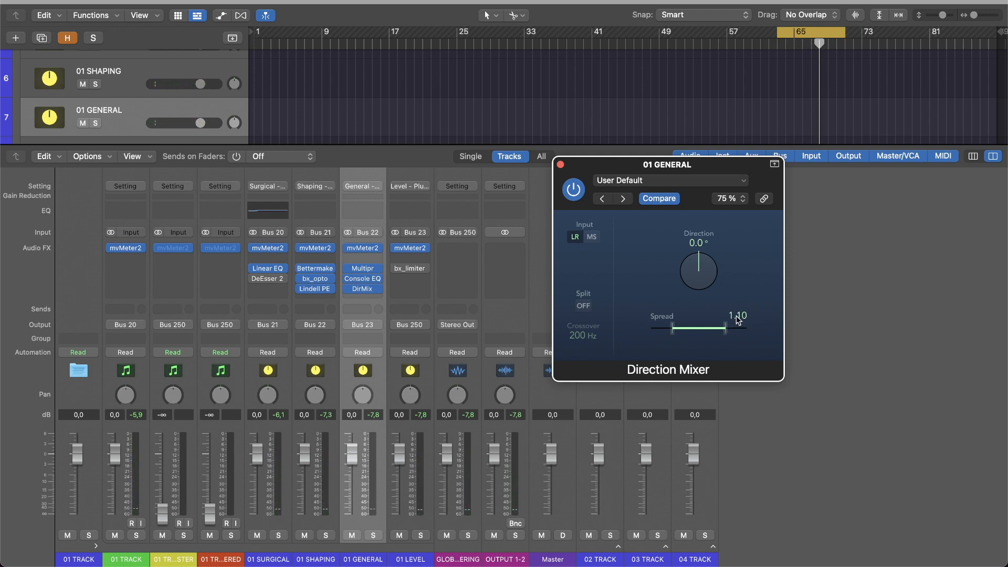
- Reset the Direction Mixer's spread to 1 and close the plug-in
{"action": "double_click", "coordinate": [737, 316]}
{"action": "type", "text": "1"}
{"action": "key", "text": "Return"}
{"action": "left_click", "coordinate": [561, 164]}
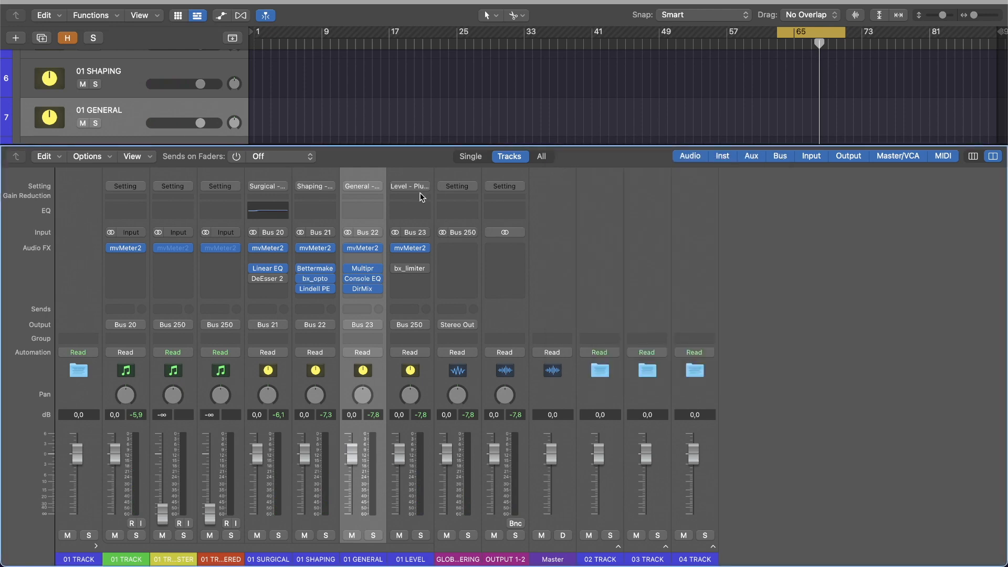
- Load the MasterTemple user channel strip setting "General - FabFilter - Tight" on the 01 GENERAL channel
{"action": "left_click", "coordinate": [375, 188]}
{"action": "mouse_move", "coordinate": [464, 440]}
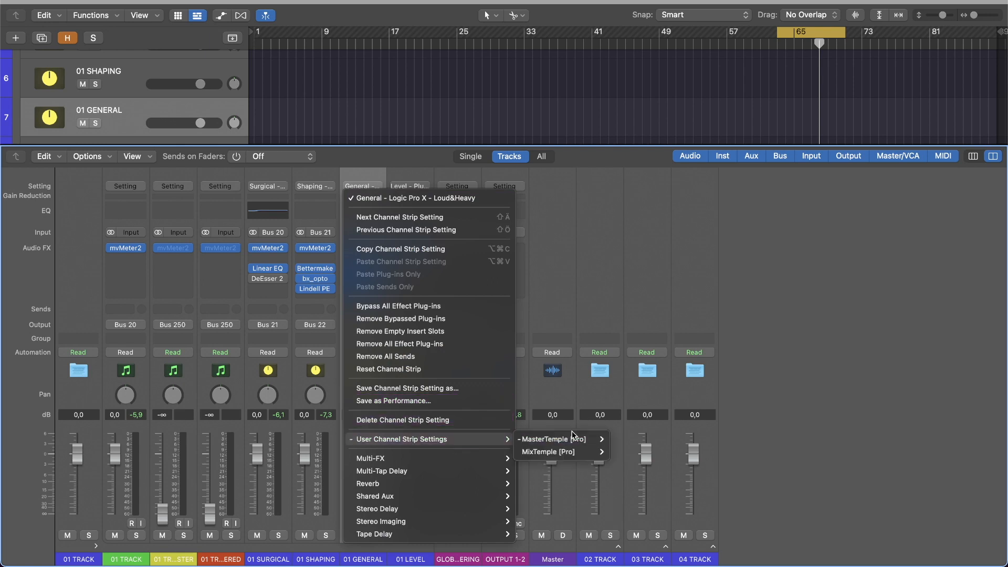
{"action": "mouse_move", "coordinate": [576, 439]}
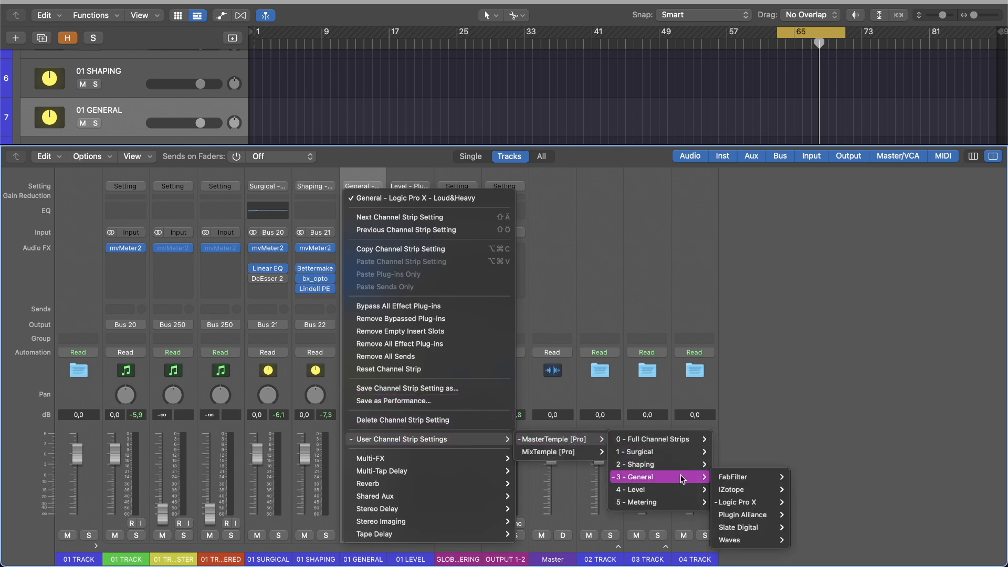
{"action": "mouse_move", "coordinate": [753, 477]}
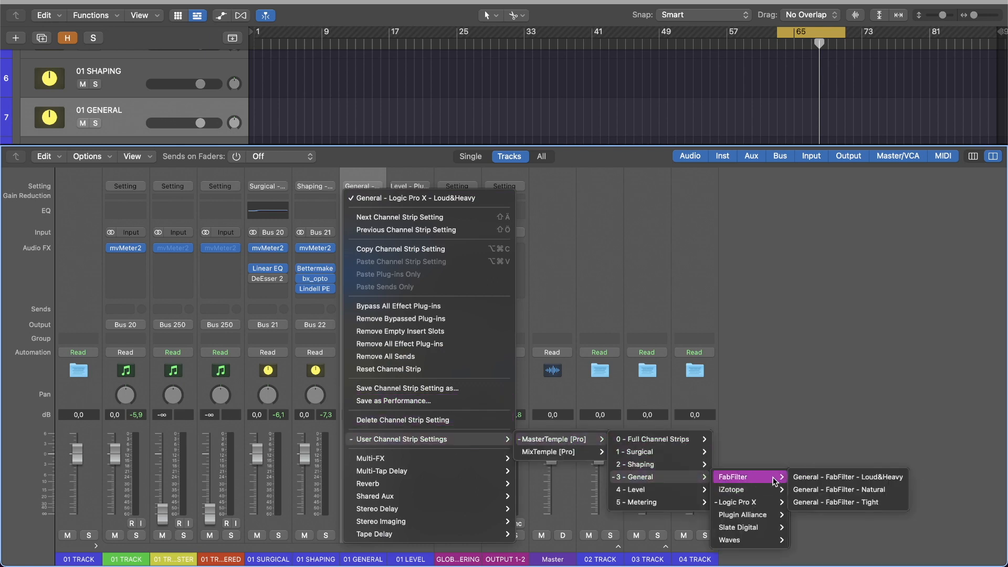
{"action": "left_click", "coordinate": [868, 503]}
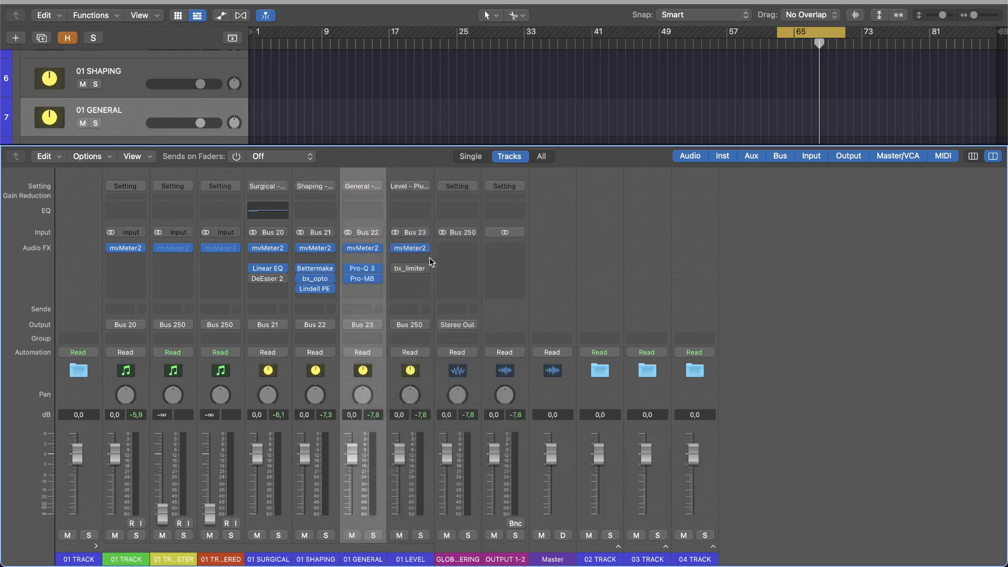
- Inspect the Pro-Q 3 and Pro-MB plug-ins on the 01 GENERAL channel, closing each one
{"action": "left_click", "coordinate": [363, 268]}
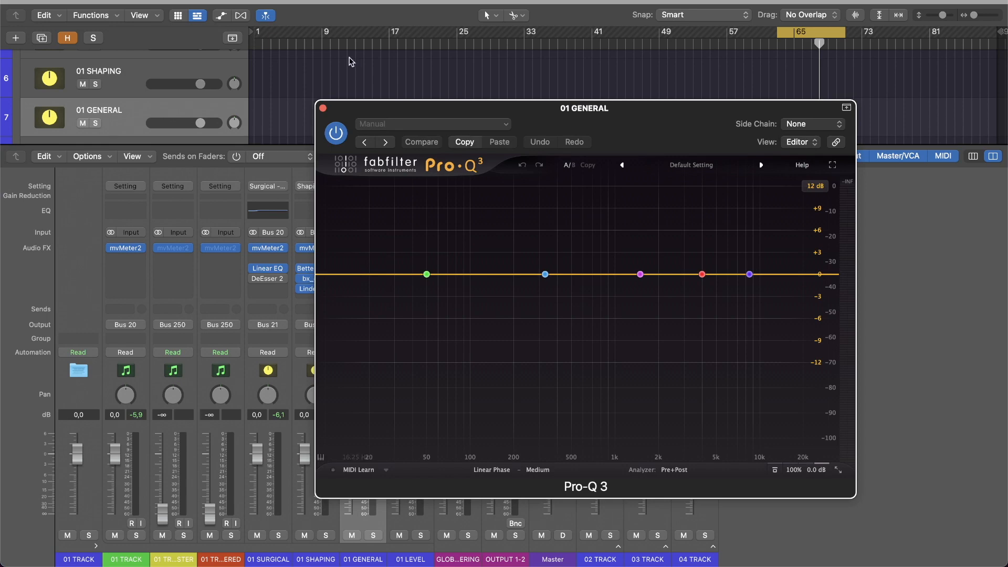
{"action": "left_click", "coordinate": [323, 109]}
{"action": "left_click", "coordinate": [363, 279]}
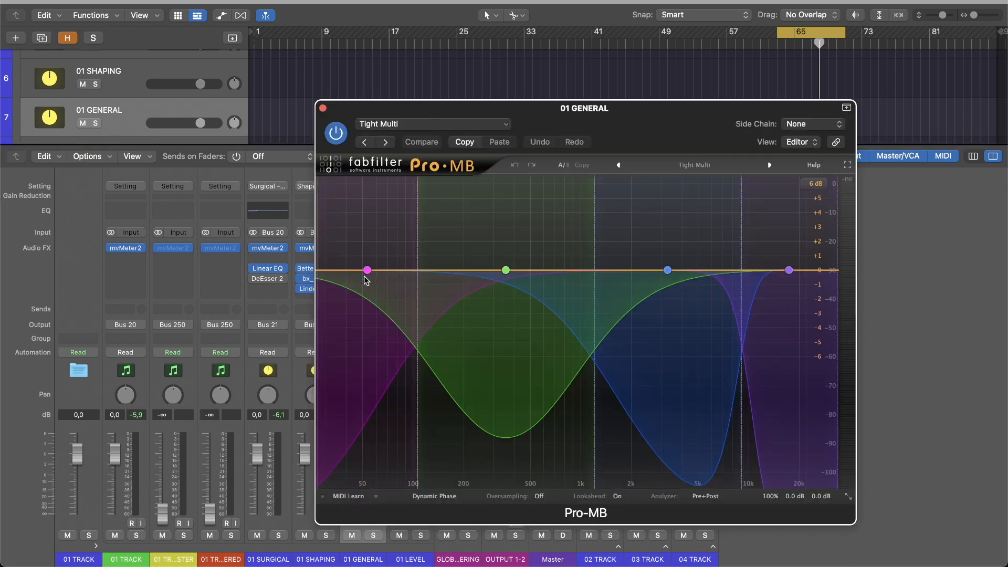
{"action": "left_click", "coordinate": [323, 108]}
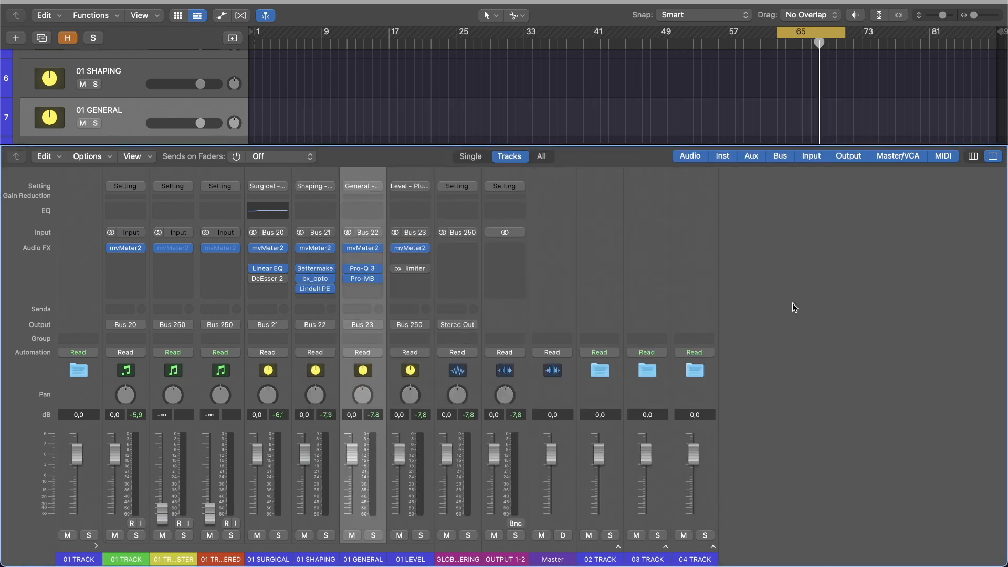